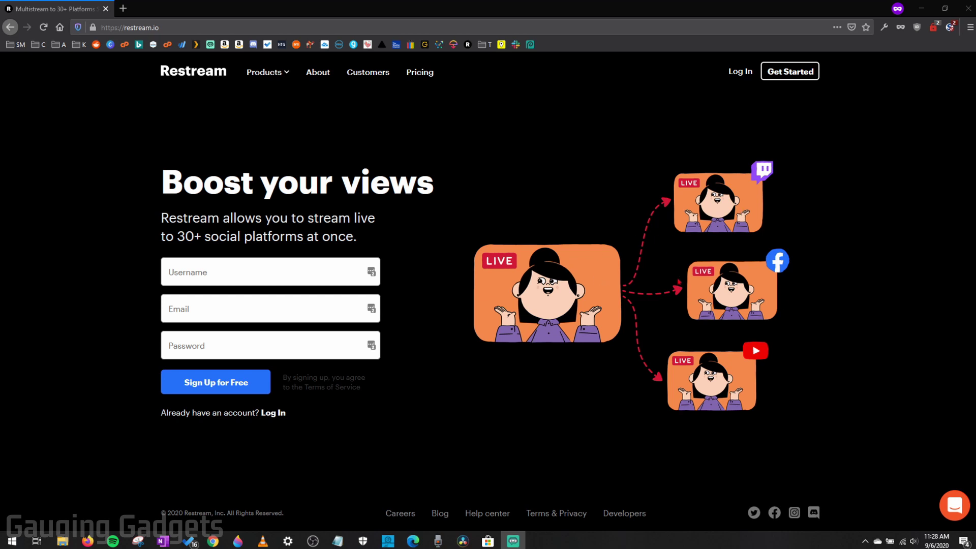
# Open Restream's Pricing page comparing Free ($0), Standard ($19/month) and Professional ($49/month) plans
pyautogui.click(430, 82)
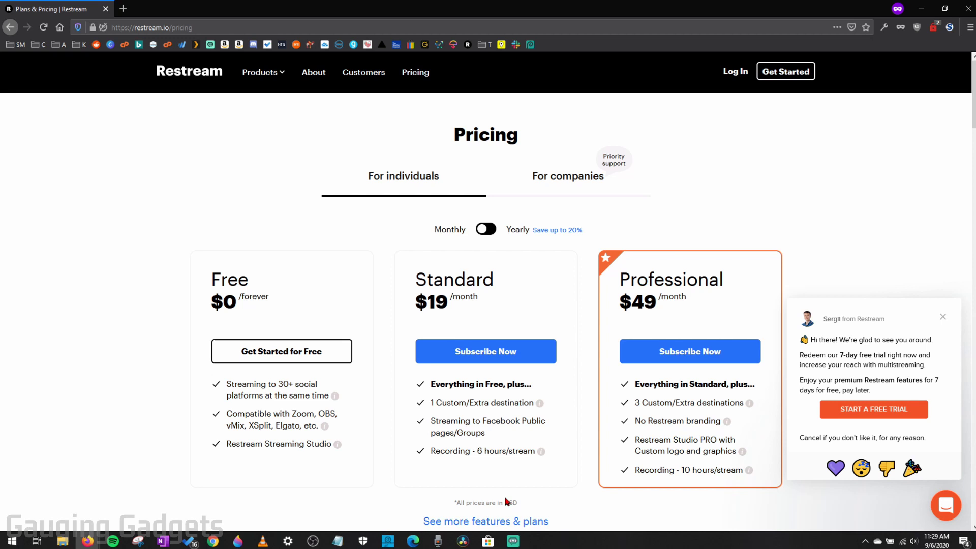
# Go to Restream's Destinations list, where Facebook, YouTube Events and Periscope are all off
pyautogui.click(487, 540)
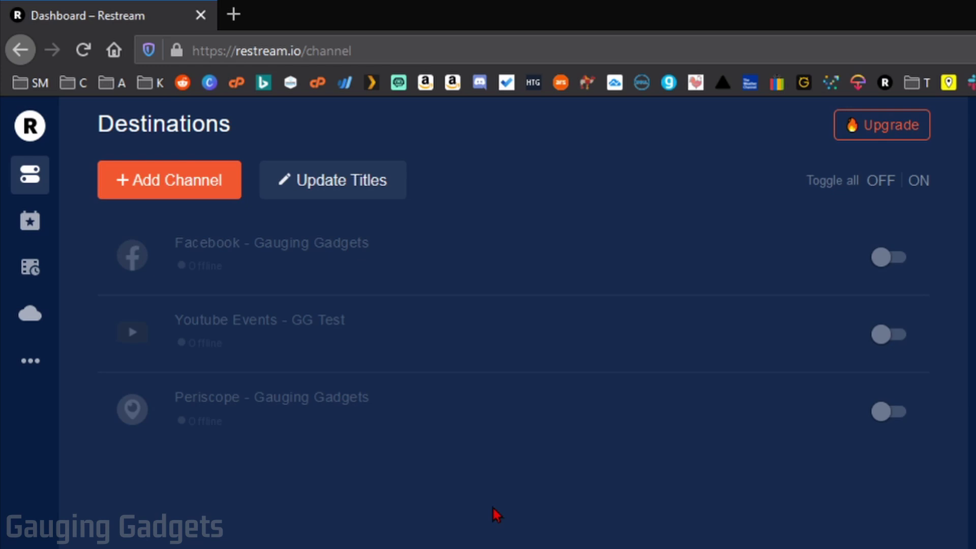
# Start adding a new Restream channel and browse the grid of streaming services
pyautogui.click(146, 189)
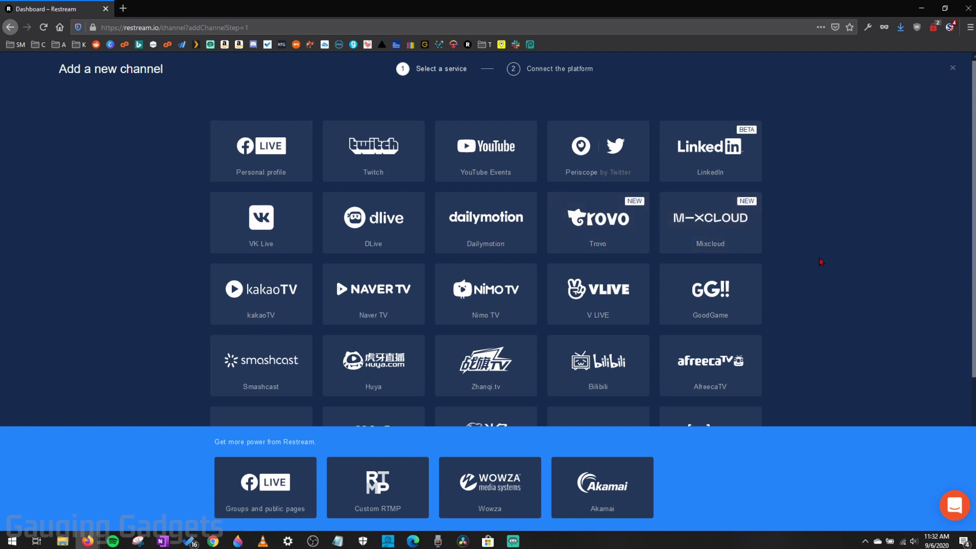
pyautogui.scroll(-4, 808, 264)
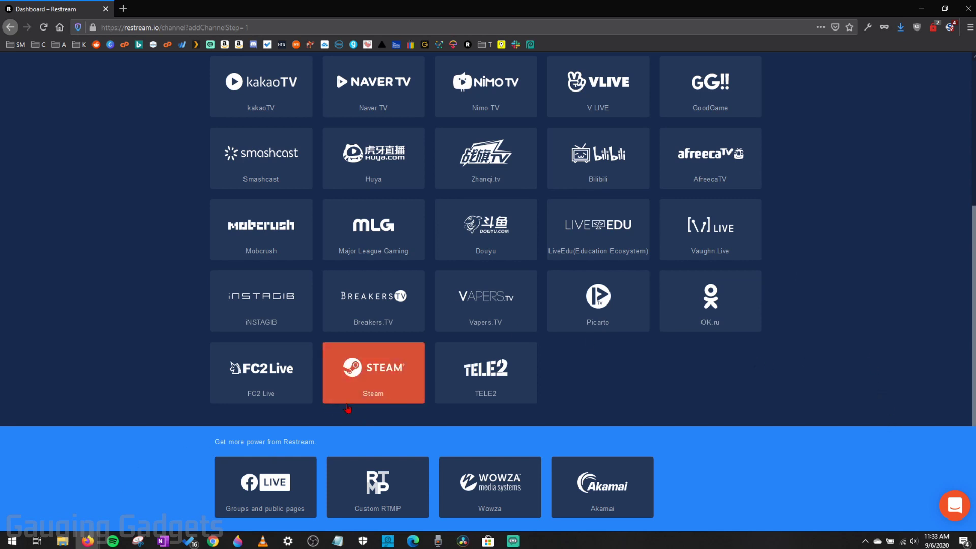
pyautogui.scroll(4, 879, 337)
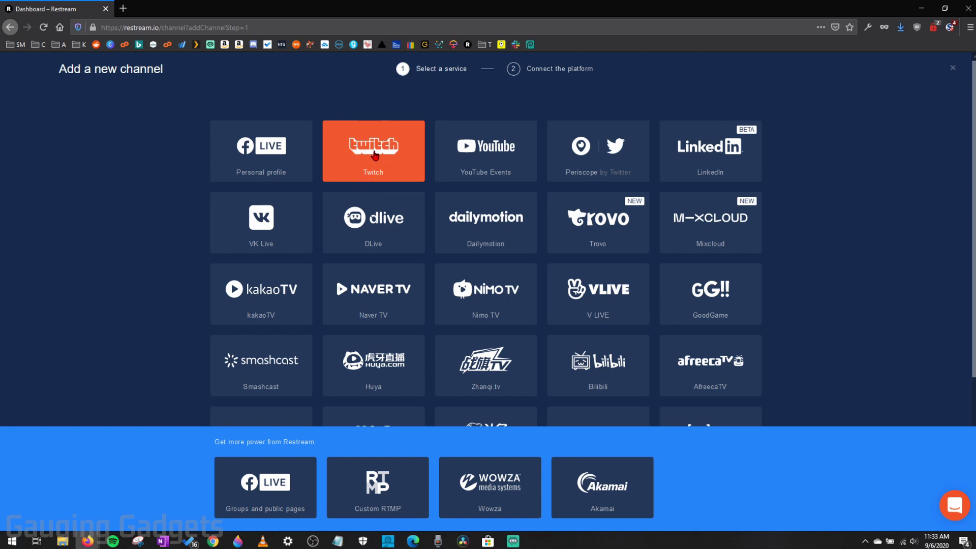
# Pick Twitch as the new destination and scroll to Twitch's Authorize confirmation for Restream.io
pyautogui.click(375, 155)
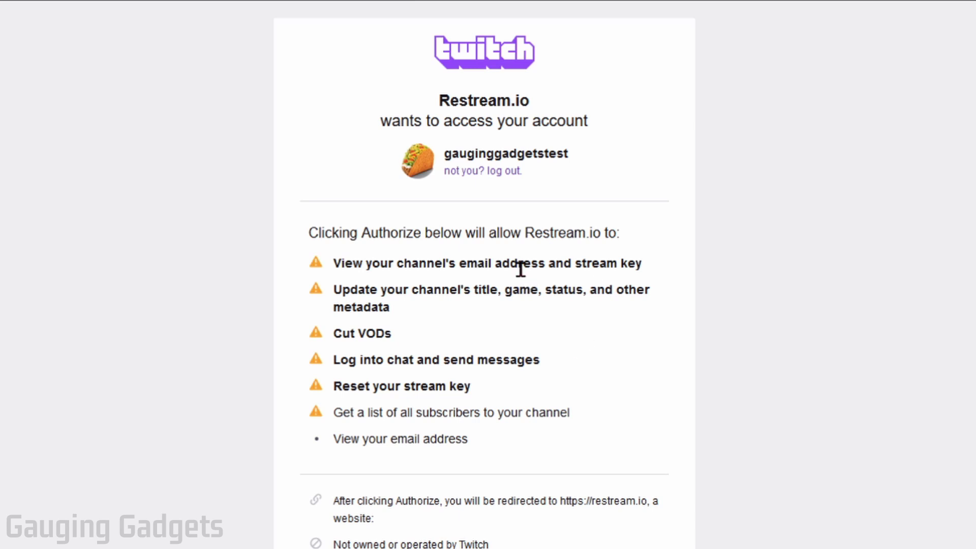
pyautogui.scroll(-3, 330, 218)
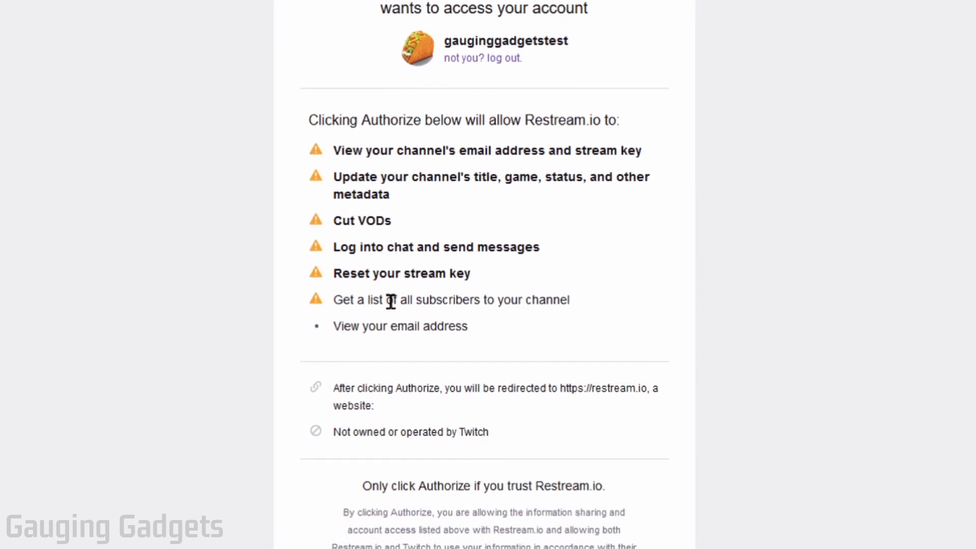
pyautogui.scroll(-3, 391, 301)
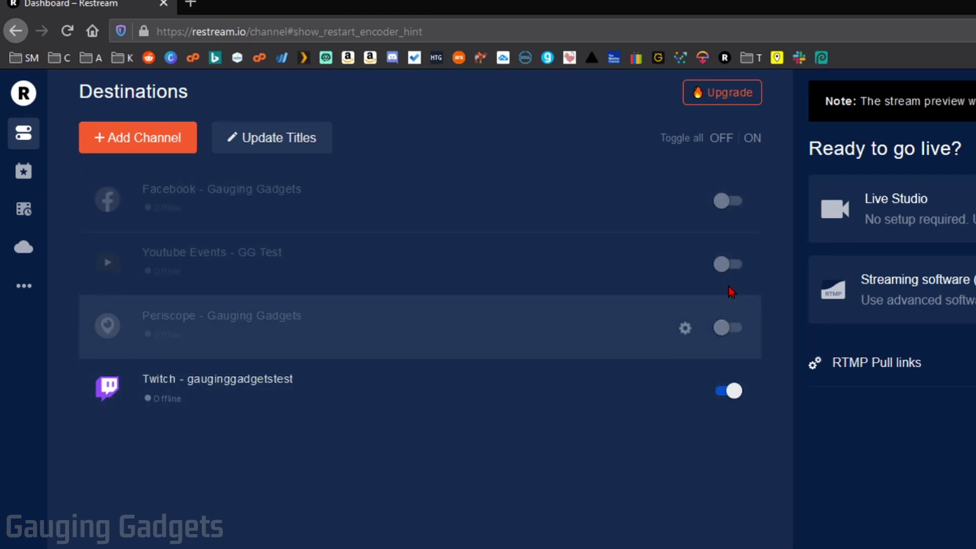
# Switch on the YouTube Events - GG Test channel alongside Twitch, leaving Facebook and Periscope off
pyautogui.click(730, 267)
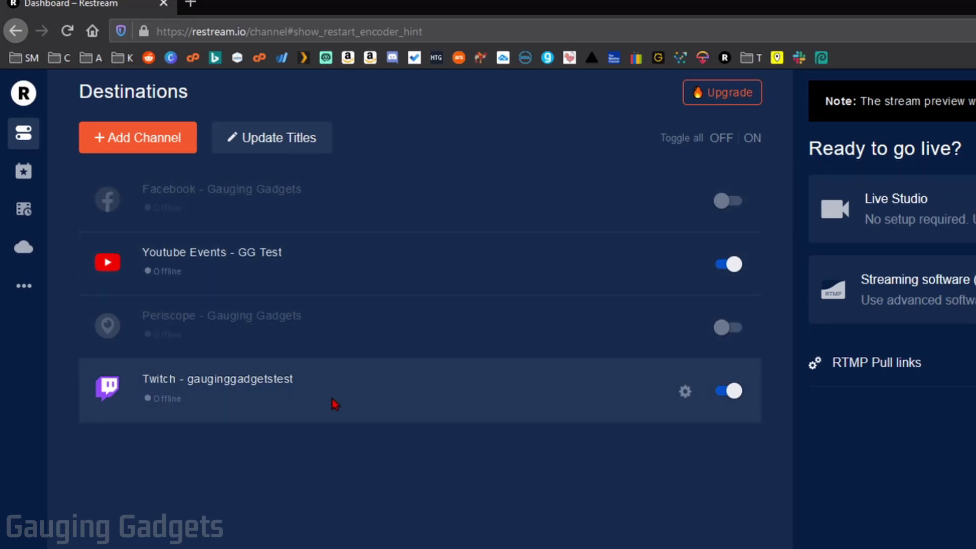
pyautogui.click(292, 147)
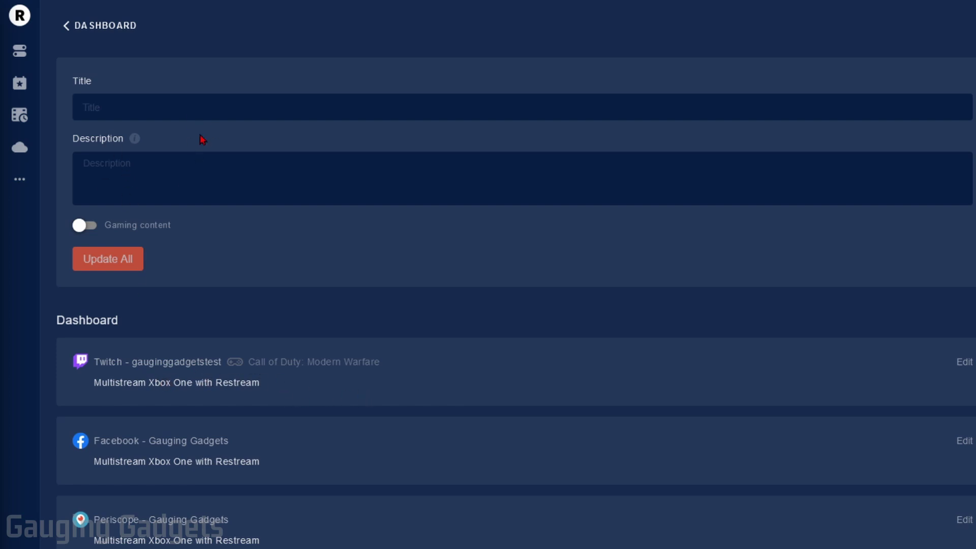
pyautogui.scroll(-1, 265, 340)
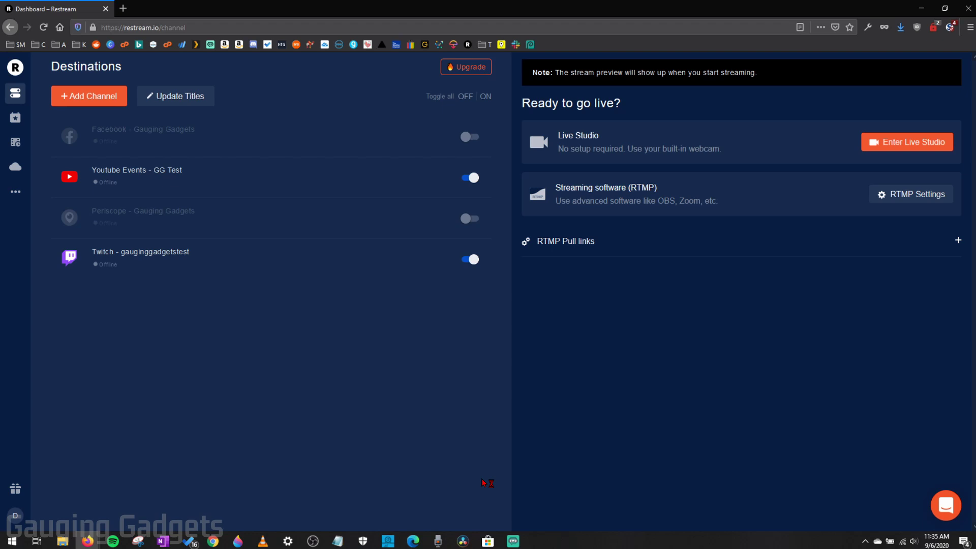
# Search the Windows Start menu for 'store' to find Microsoft Store
pyautogui.moveTo(486, 542)
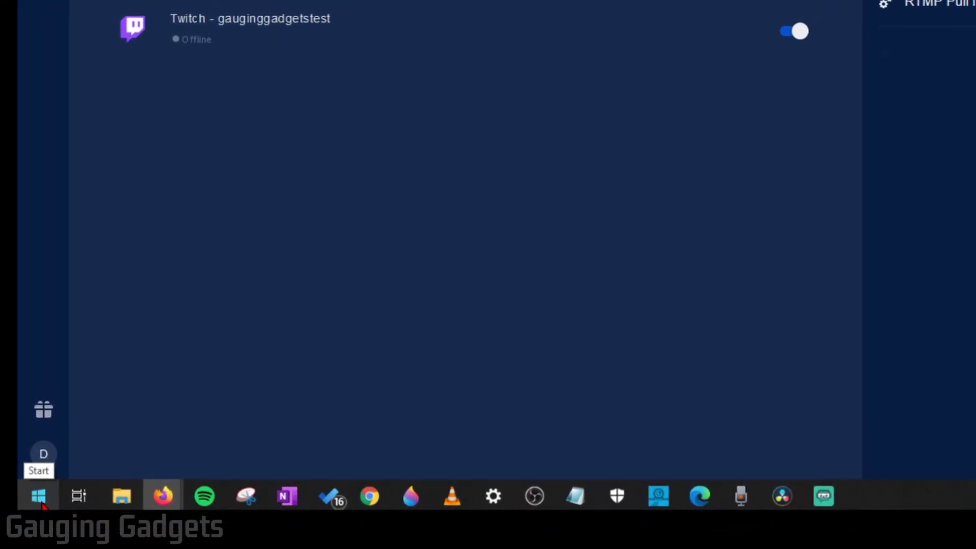
pyautogui.click(40, 496)
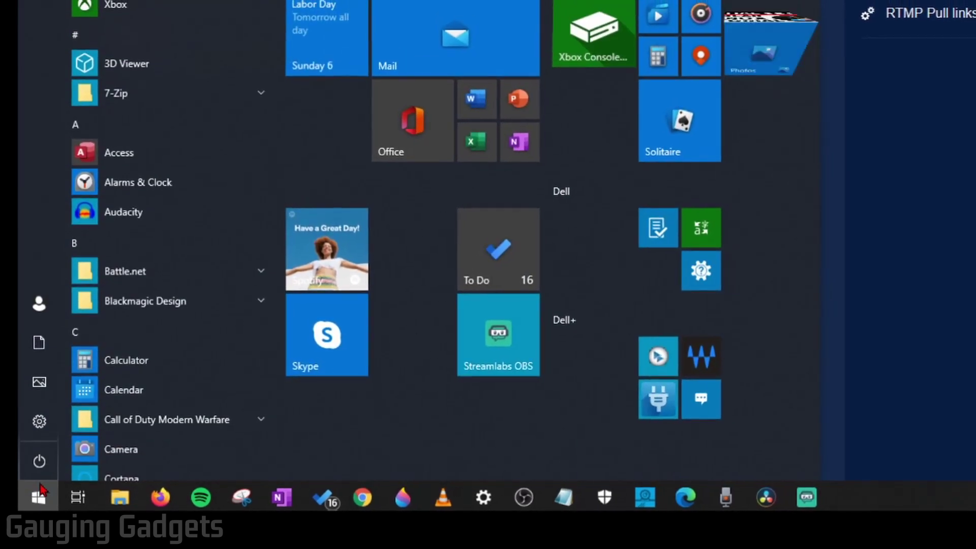
pyautogui.write('store')
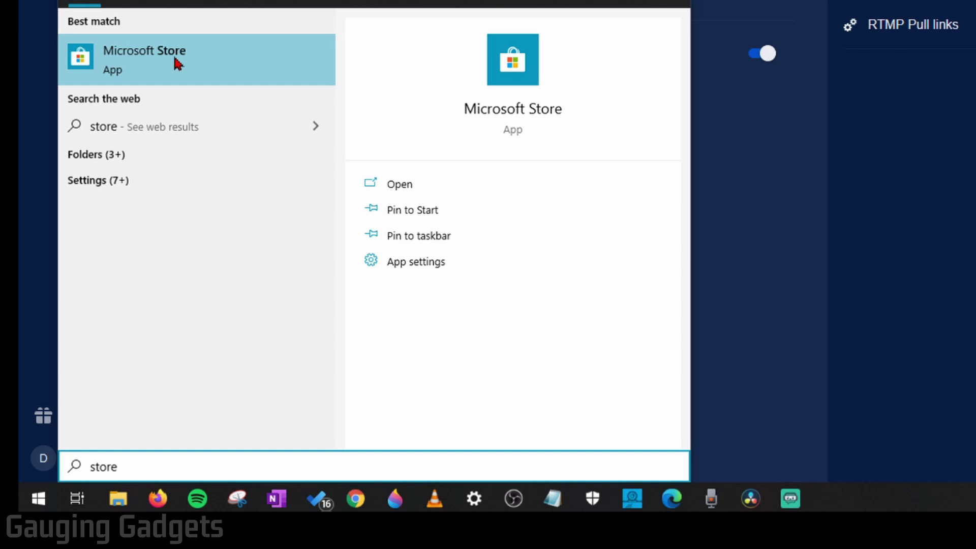
# In Microsoft Store, search 'xbox' and find the installed Xbox Console Companion
pyautogui.click(150, 50)
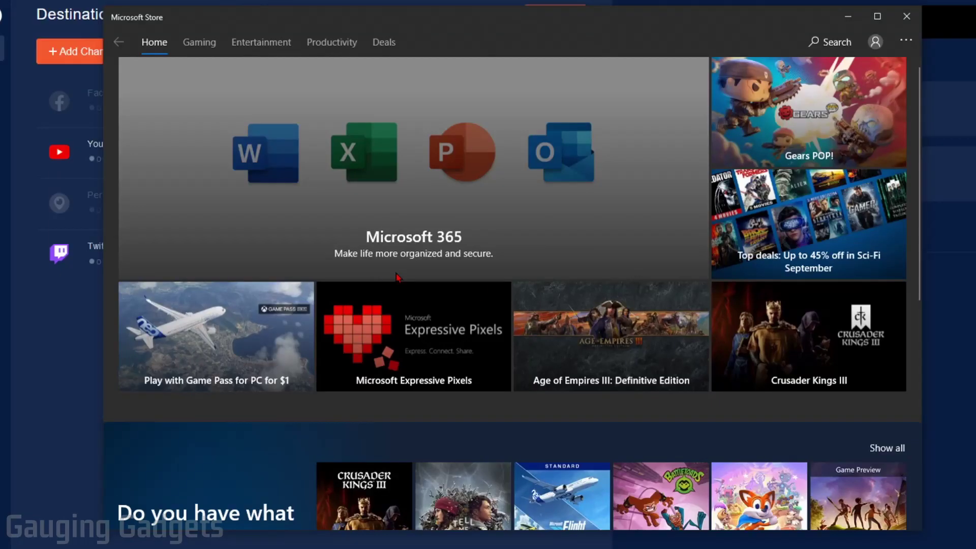
pyautogui.click(834, 41)
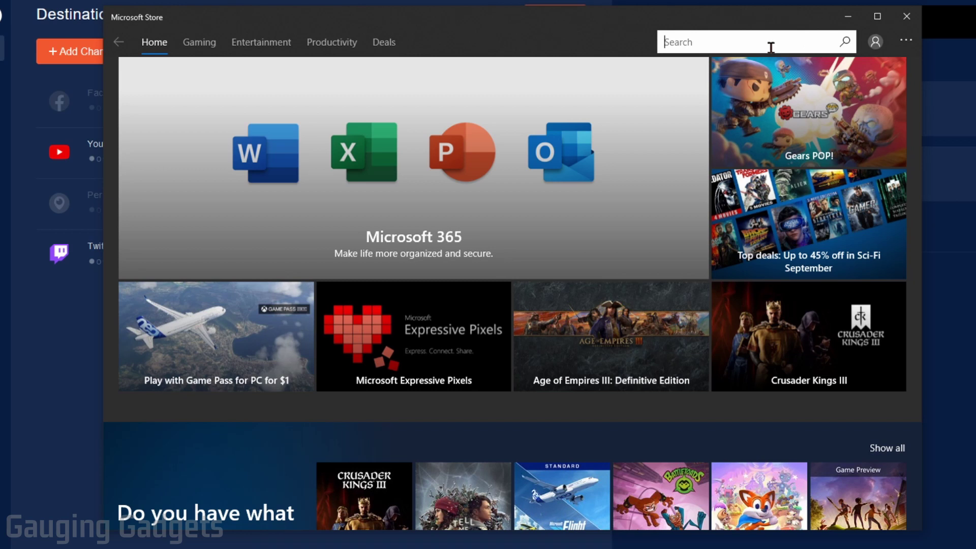
pyautogui.write('xbox')
pyautogui.press('Return')
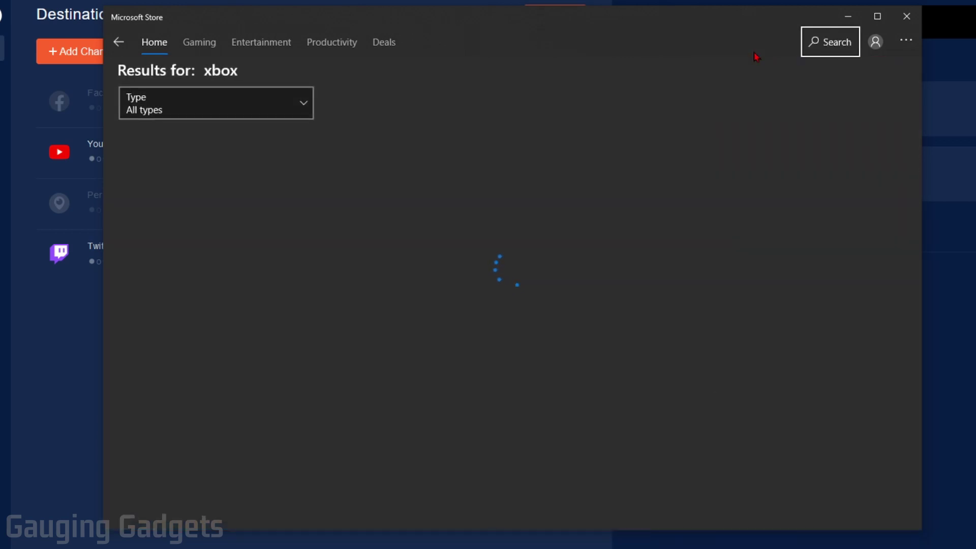
pyautogui.scroll(-4, 340, 152)
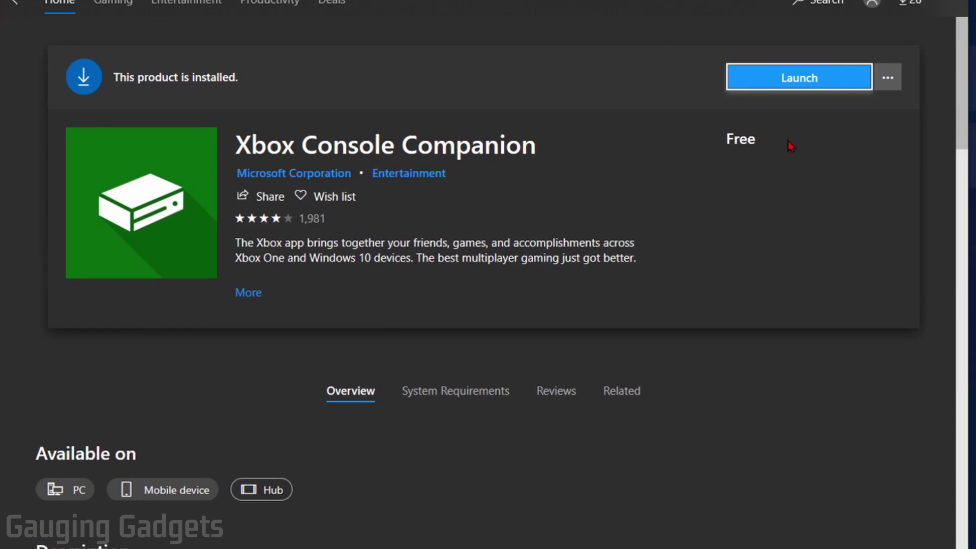
# Launch Xbox Console Companion and show its Add a device page listing the XboxOne console
pyautogui.click(808, 86)
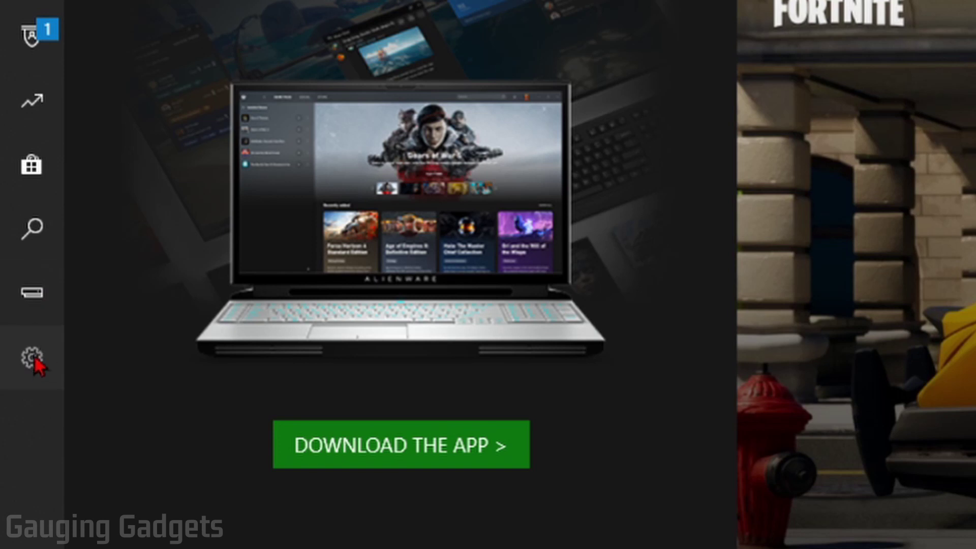
pyautogui.click(33, 295)
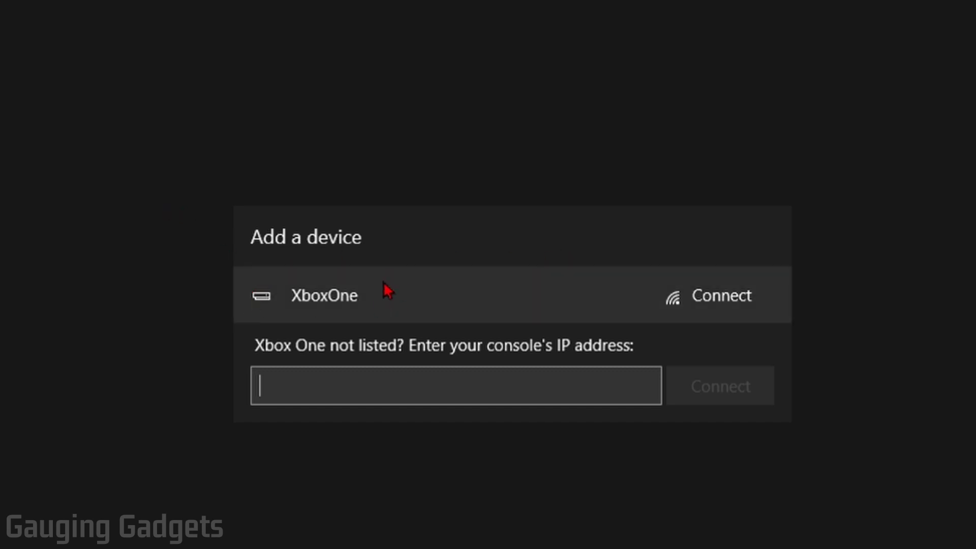
# Connect to XboxOne, stream without a controller, and move focus across home tiles to Call of Duty
pyautogui.click(733, 305)
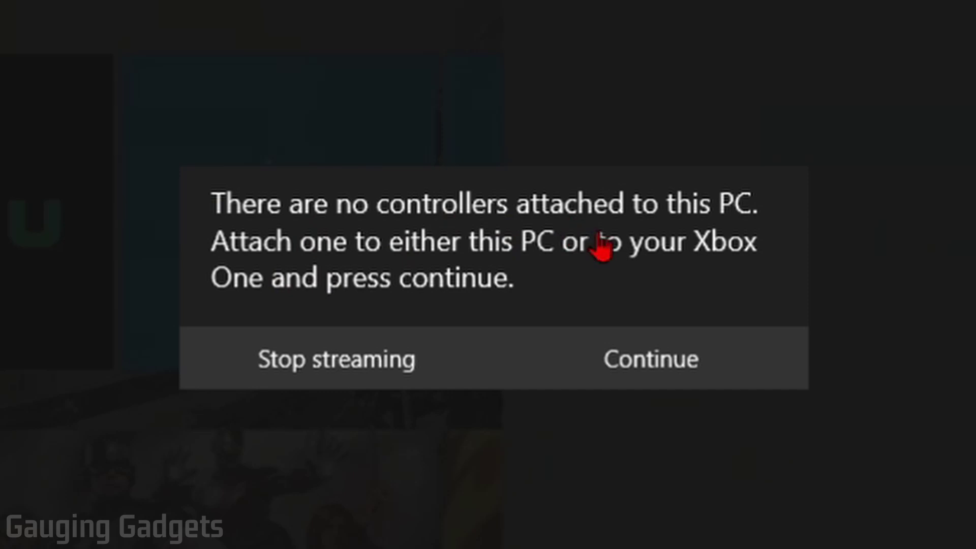
pyautogui.click(659, 366)
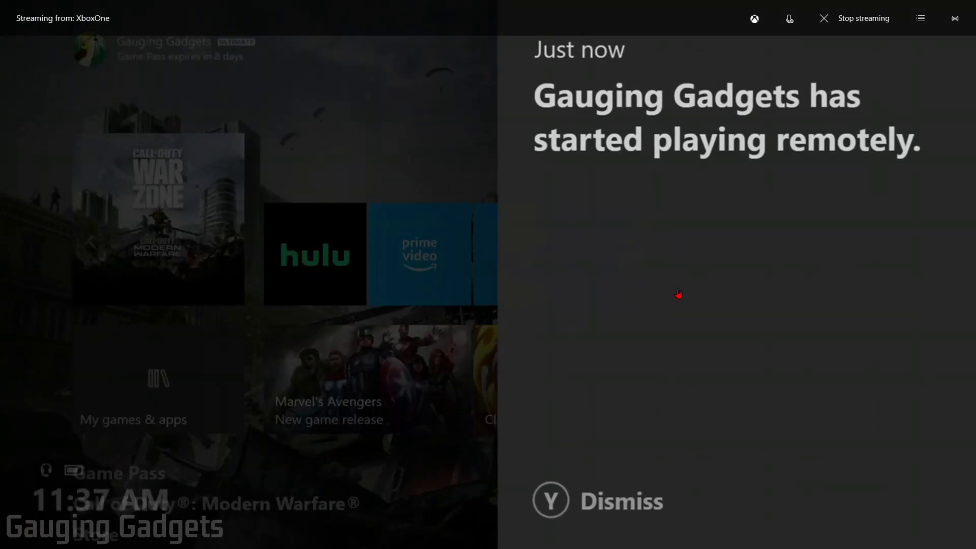
pyautogui.press('Right')
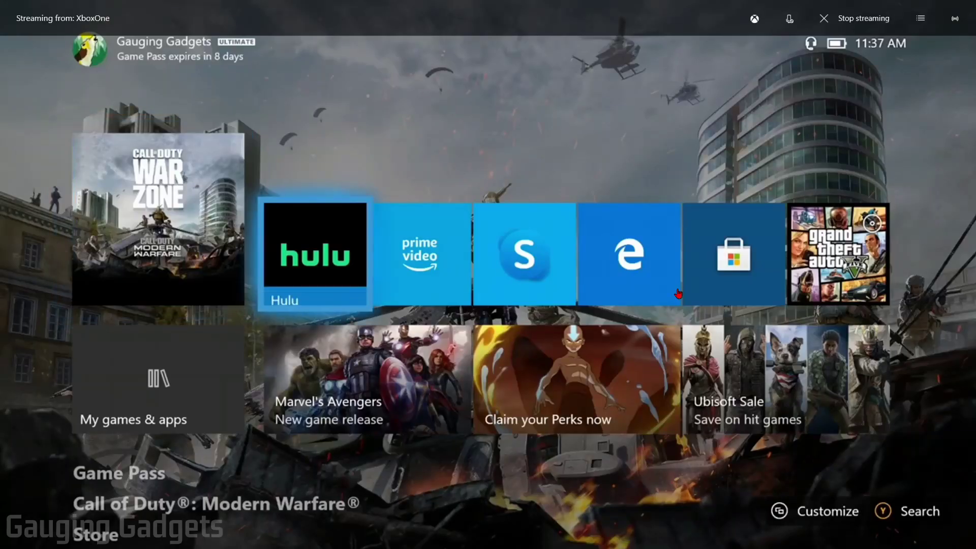
pyautogui.press('Left')
pyautogui.press('Right')
pyautogui.press('Right')
pyautogui.press('Left')
pyautogui.press('Left')
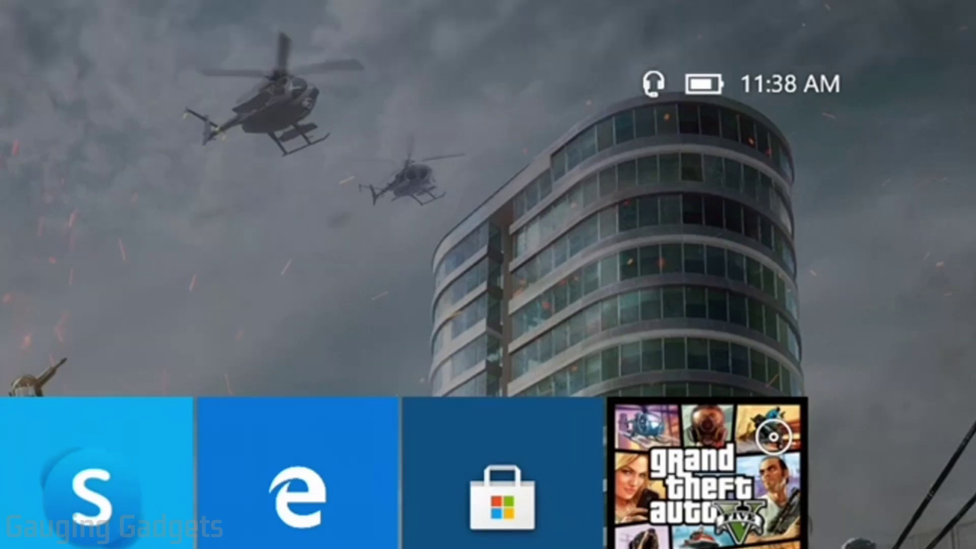
pyautogui.moveTo(676, 81)
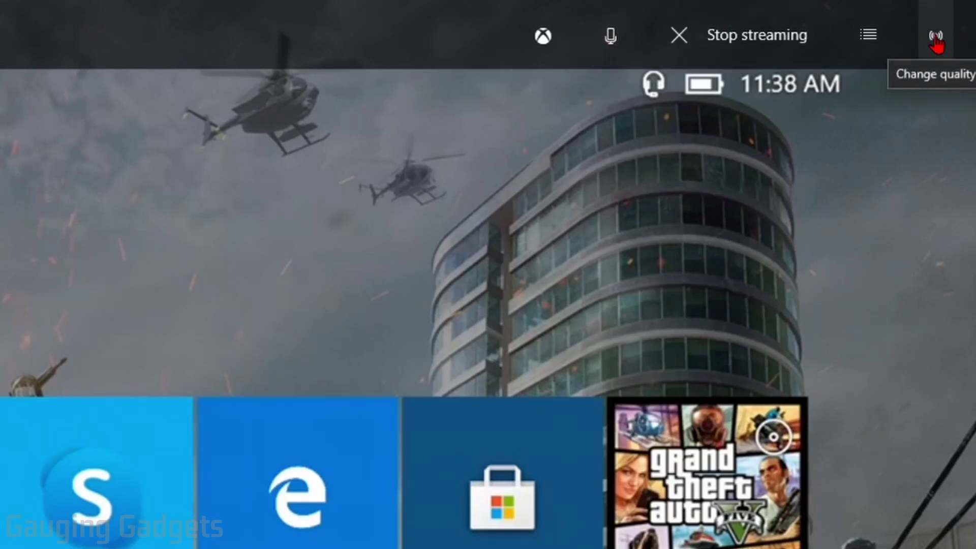
pyautogui.click(940, 43)
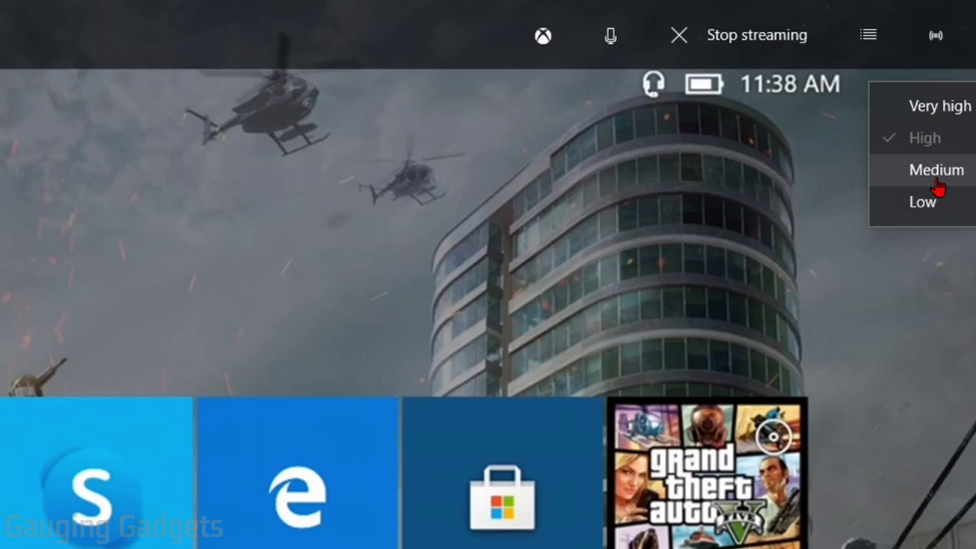
pyautogui.click(938, 147)
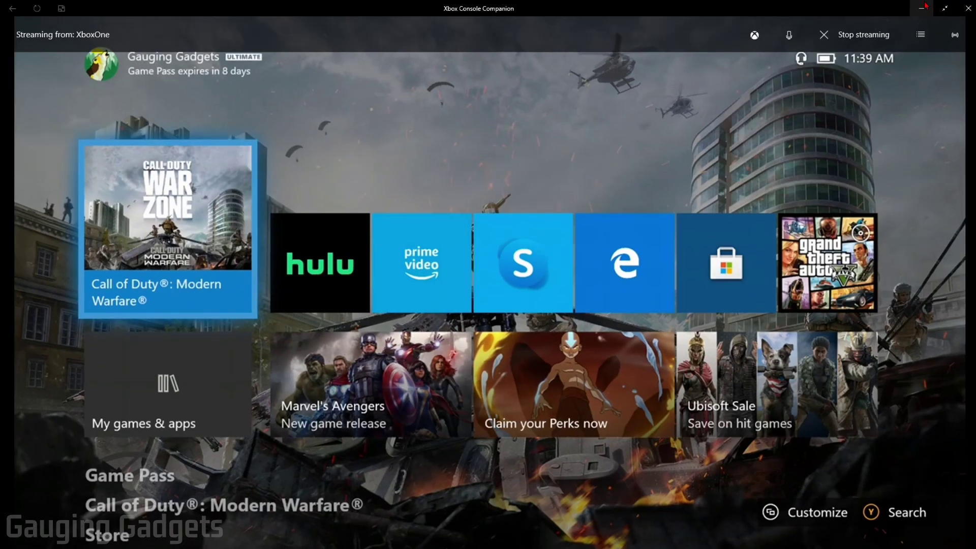
# Minimize the Xbox stream and add a 'Display Capture 3' source capturing Display 1 in OBS
pyautogui.click(921, 8)
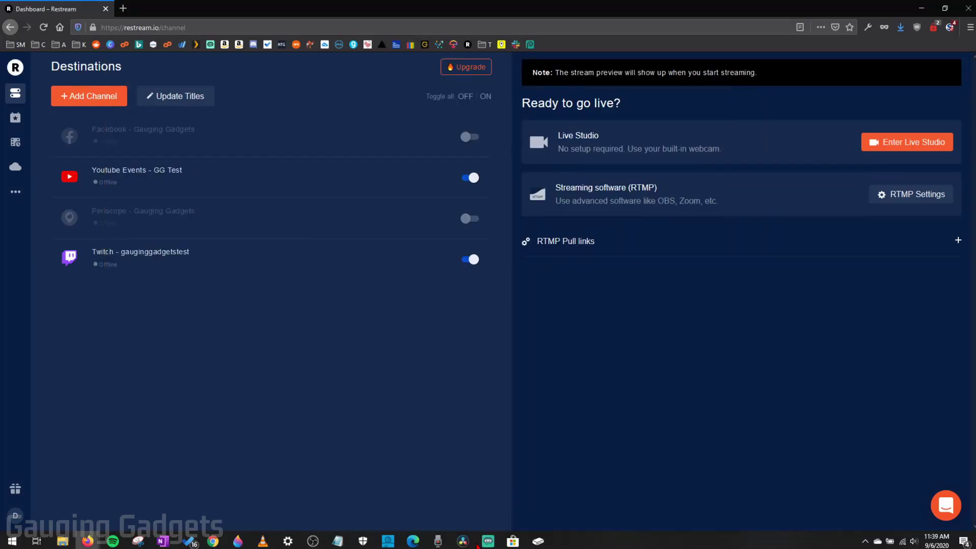
pyautogui.click(313, 540)
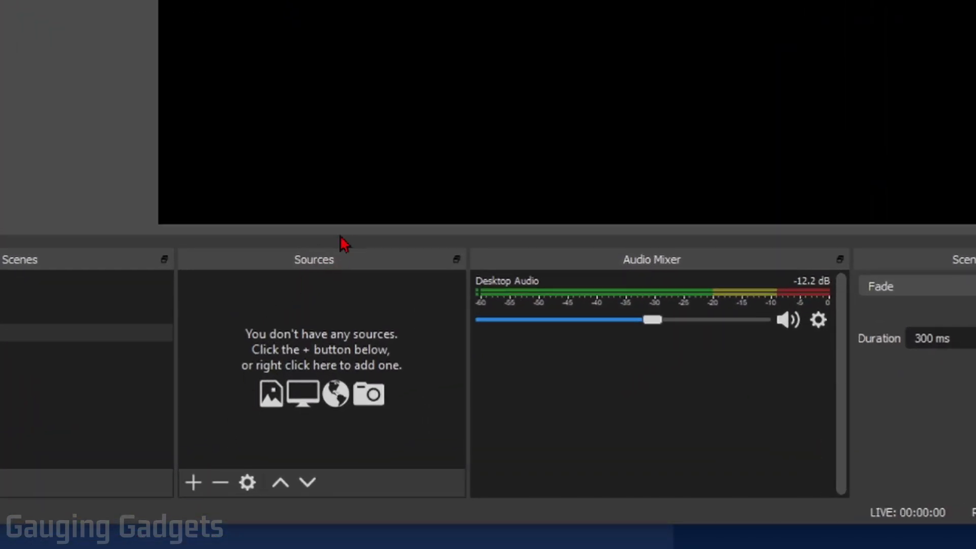
pyautogui.click(203, 485)
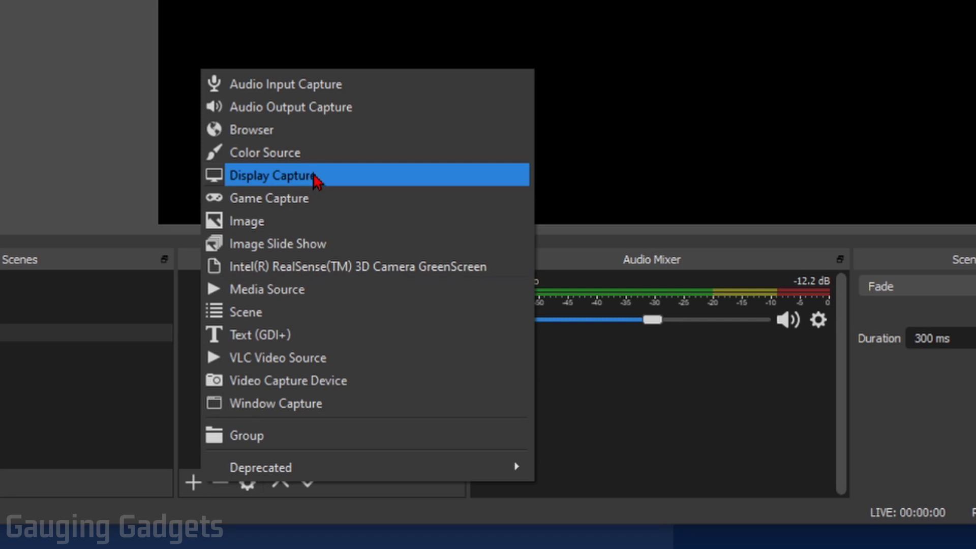
pyautogui.click(281, 183)
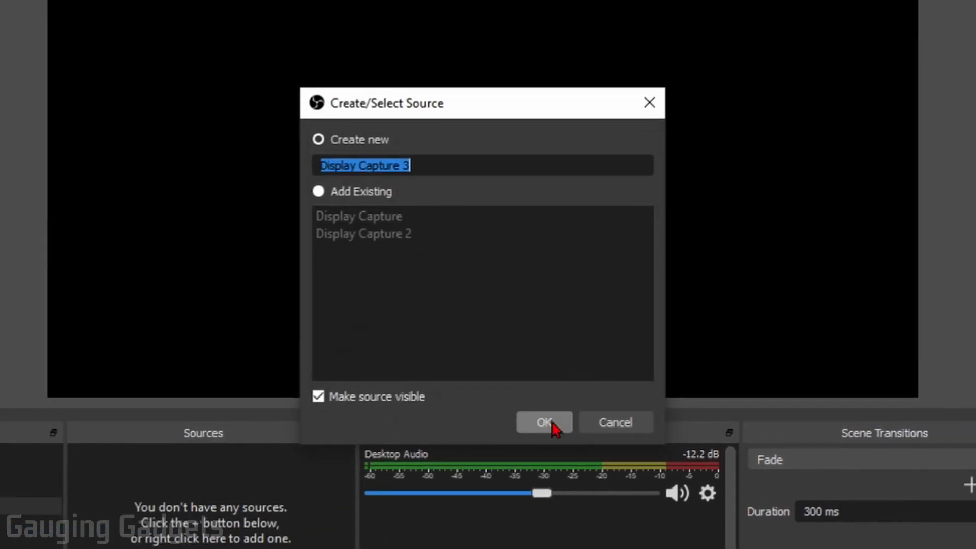
pyautogui.click(554, 427)
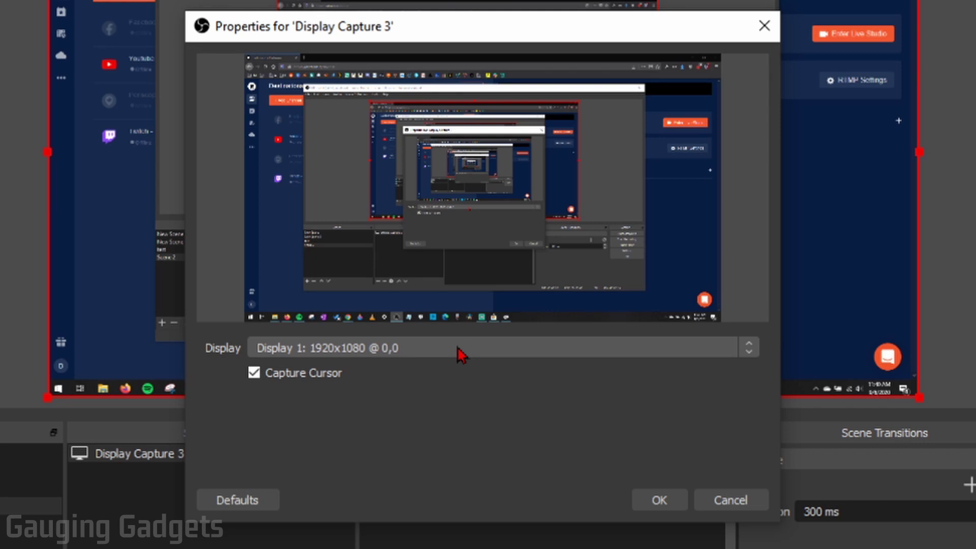
# Confirm the display capture source, then copy Restream's stream key for rtmp://live.restream.io/live
pyautogui.click(660, 500)
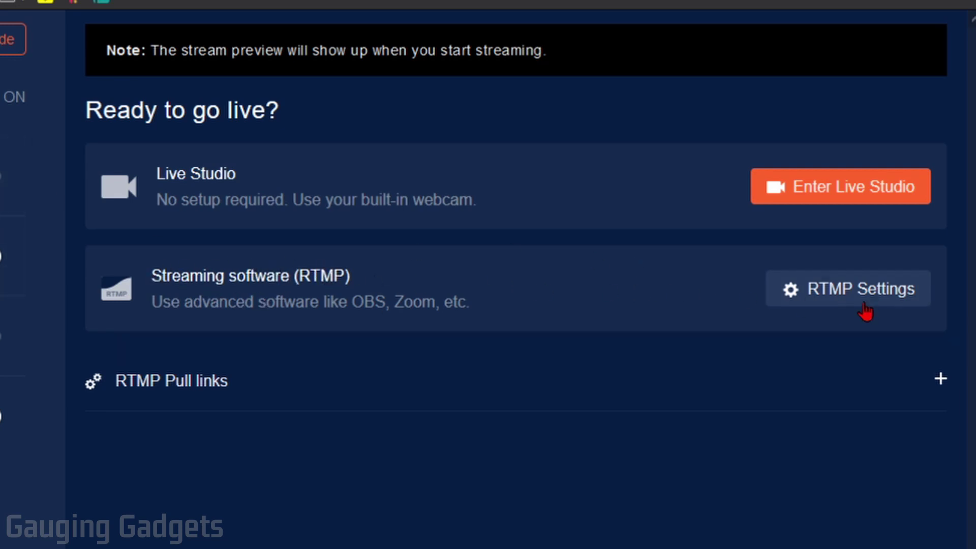
pyautogui.click(845, 298)
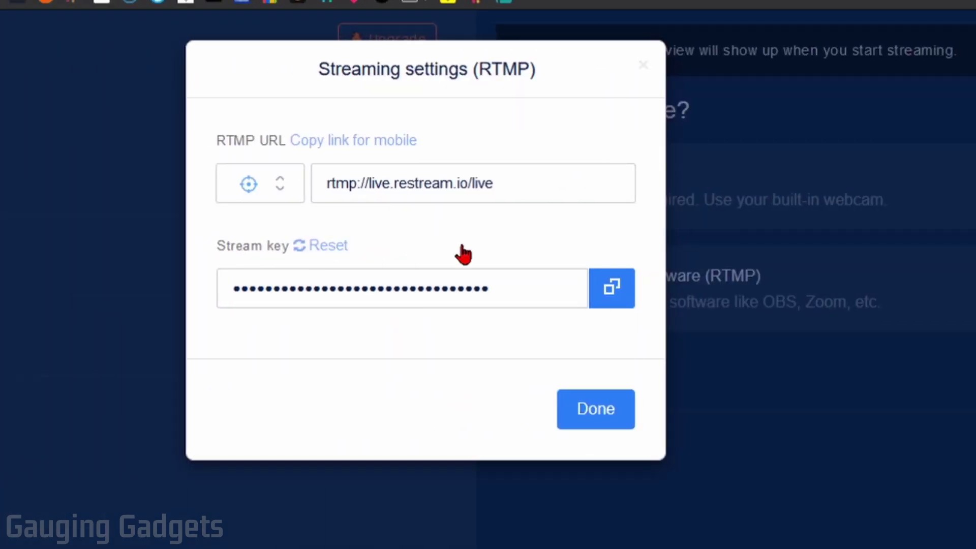
pyautogui.click(613, 294)
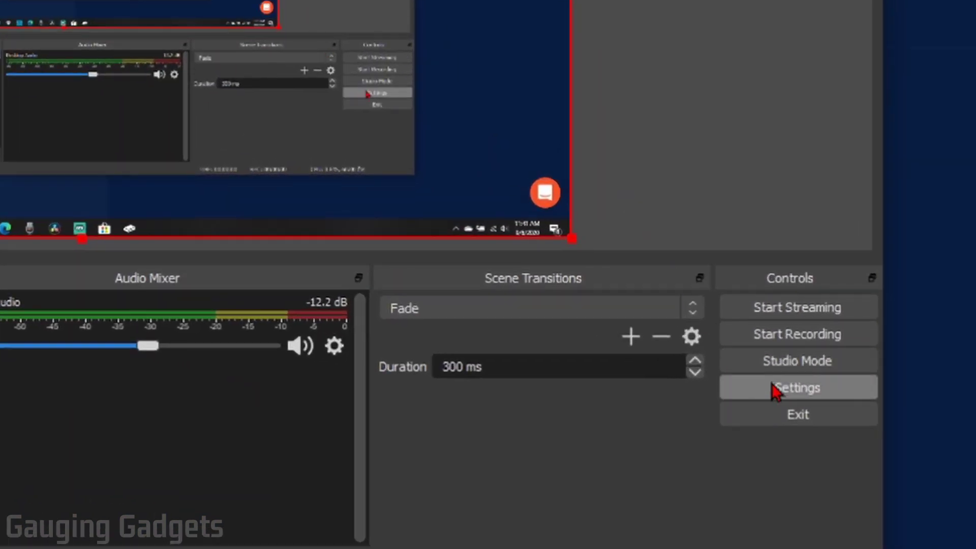
# Set OBS streaming to the Restream.io - RTMP service and save the pasted Restream stream key
pyautogui.click(810, 396)
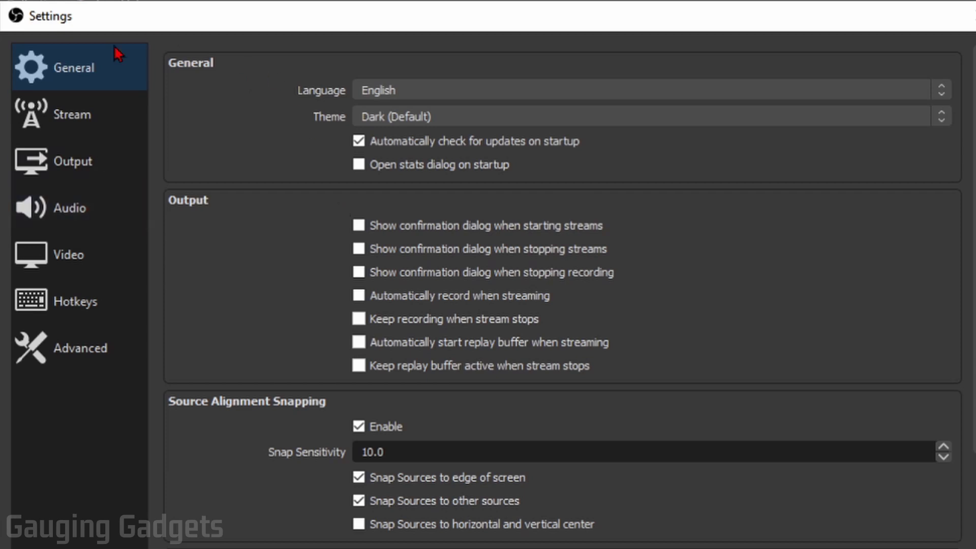
pyautogui.click(74, 116)
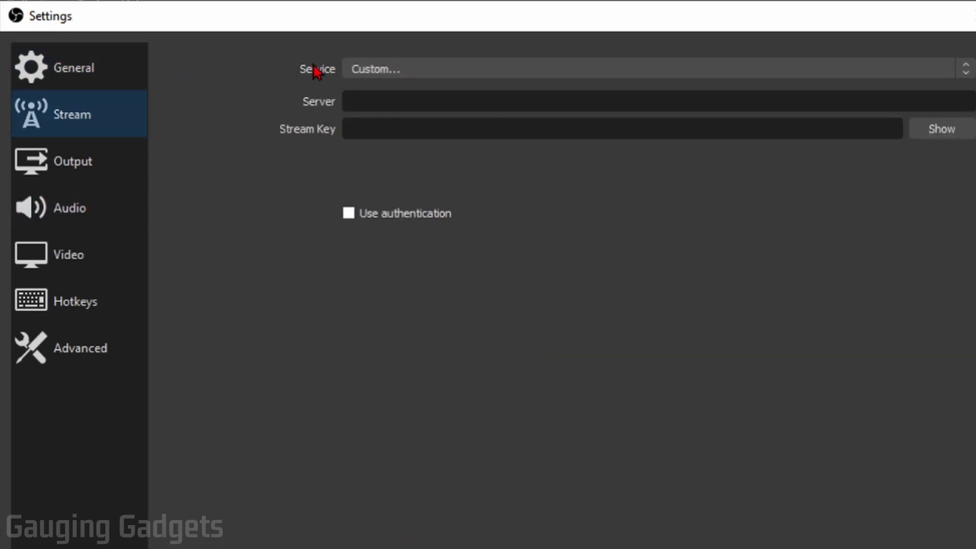
pyautogui.click(442, 69)
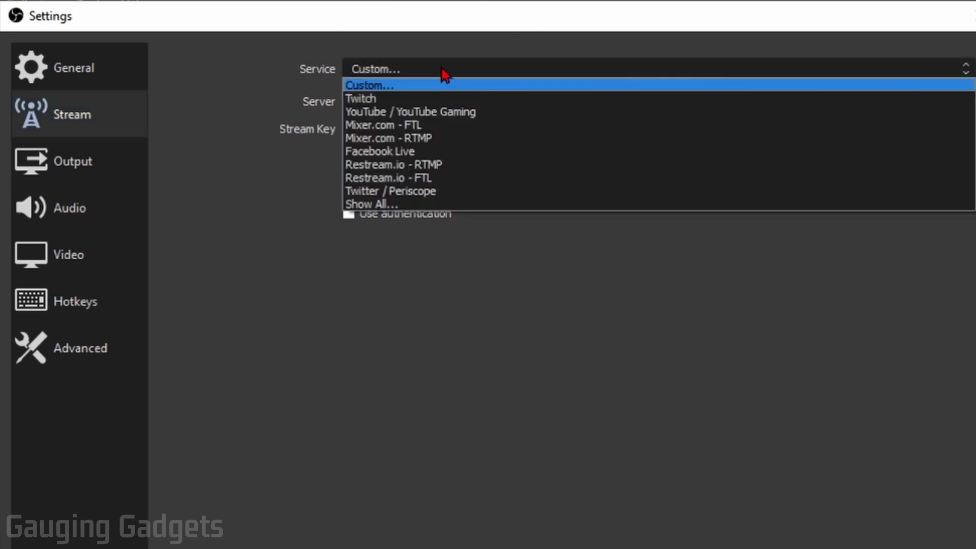
pyautogui.click(447, 168)
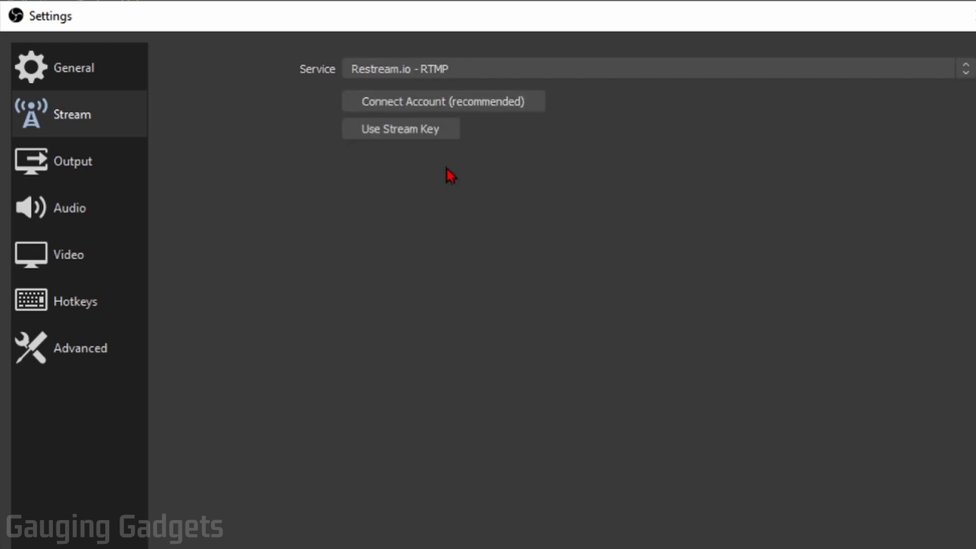
pyautogui.click(396, 136)
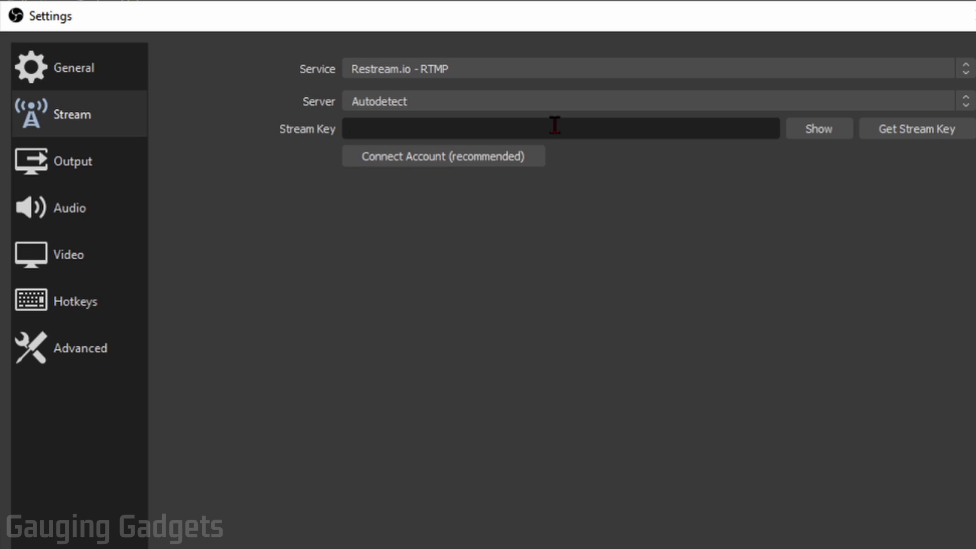
pyautogui.hotkey('ctrl', 'v')
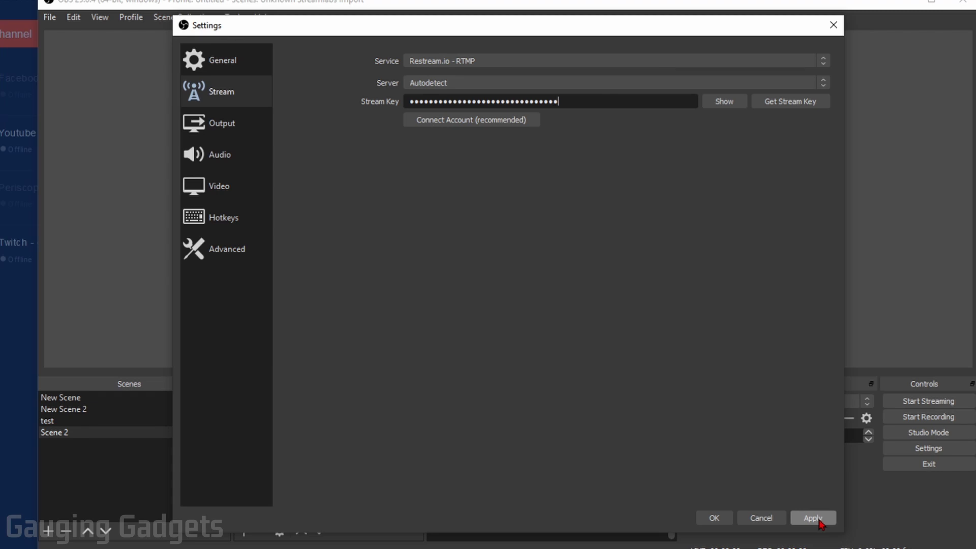
pyautogui.click(813, 518)
pyautogui.click(714, 518)
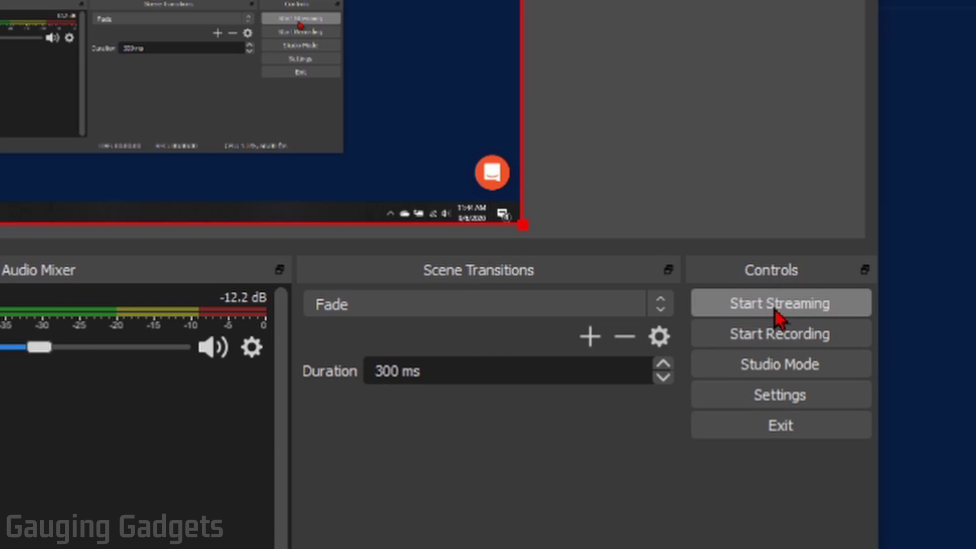
# Start streaming to Restream and bring the Xbox console stream window to the front
pyautogui.click(774, 306)
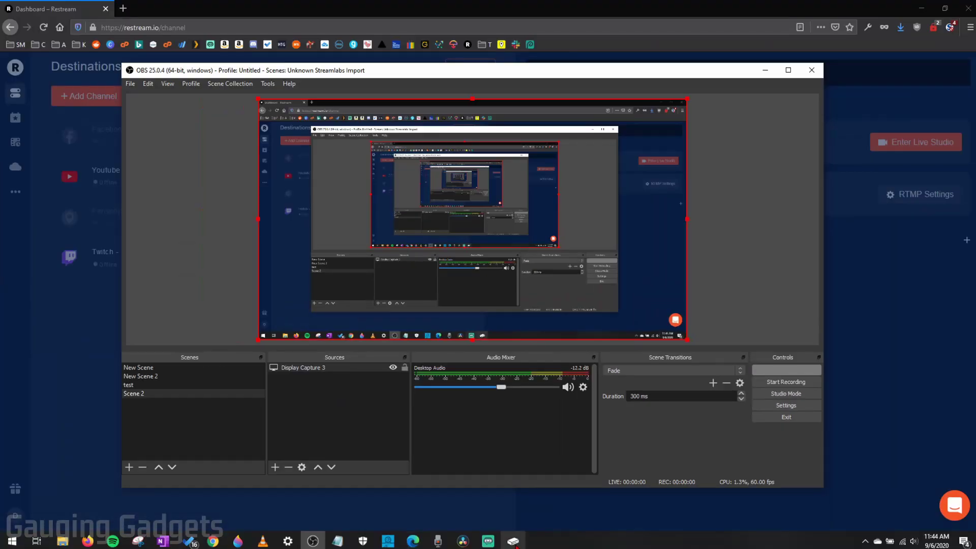
pyautogui.moveTo(514, 543)
pyautogui.click(524, 493)
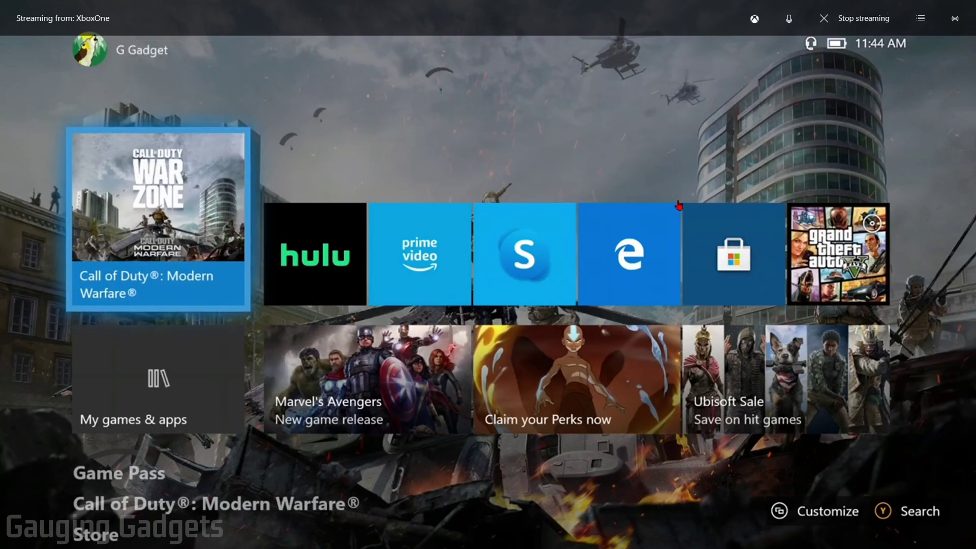
# Make the console stream fill the screen and move across the Hulu, Prime Video and Call of Duty tiles
pyautogui.moveTo(942, 13)
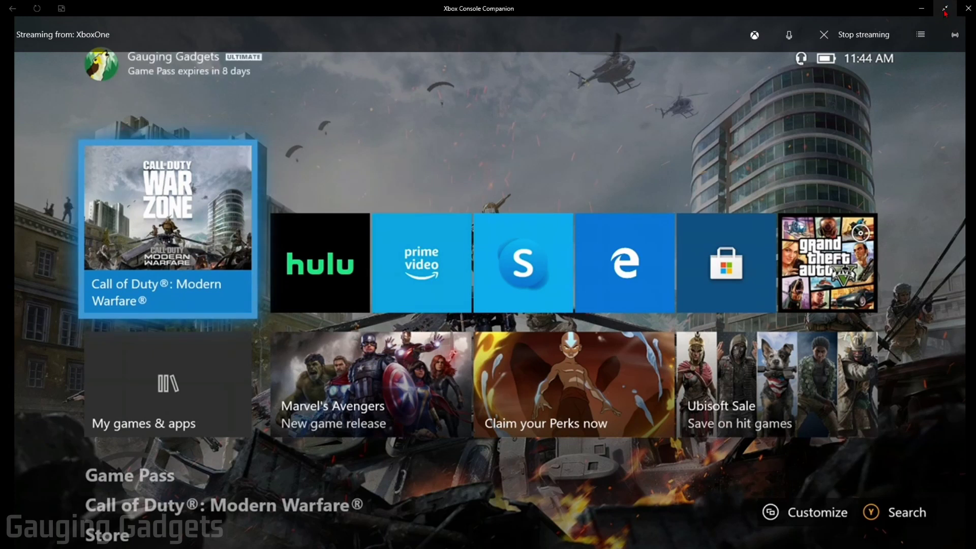
pyautogui.click(945, 14)
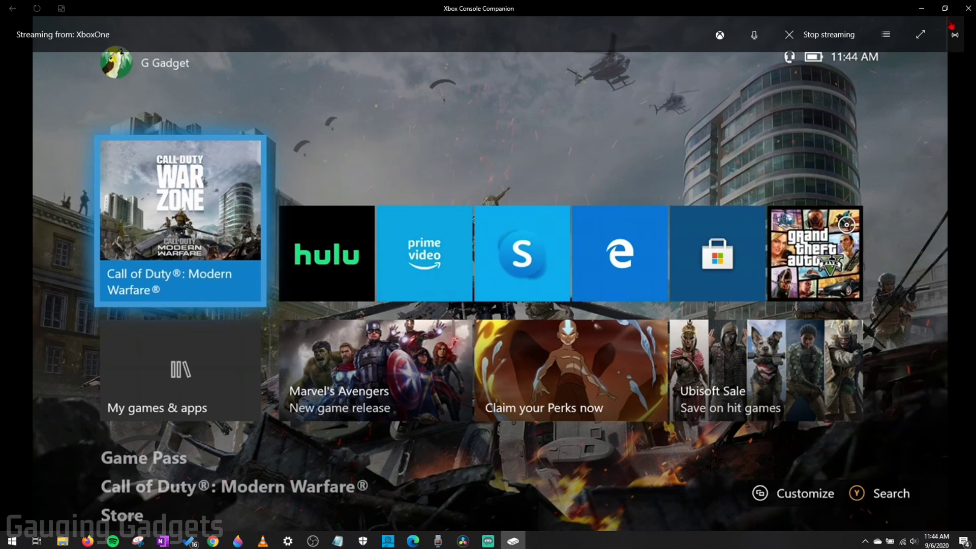
pyautogui.click(919, 36)
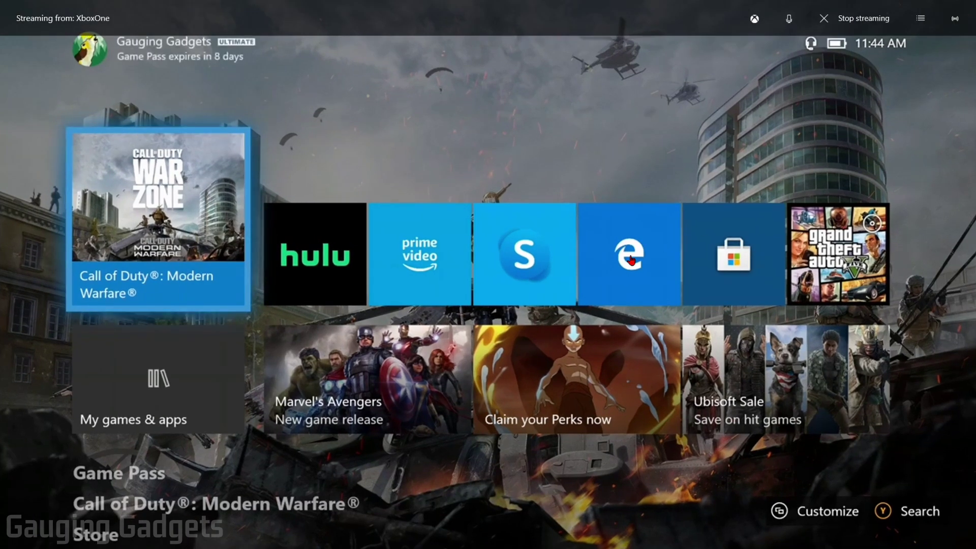
pyautogui.press('Right')
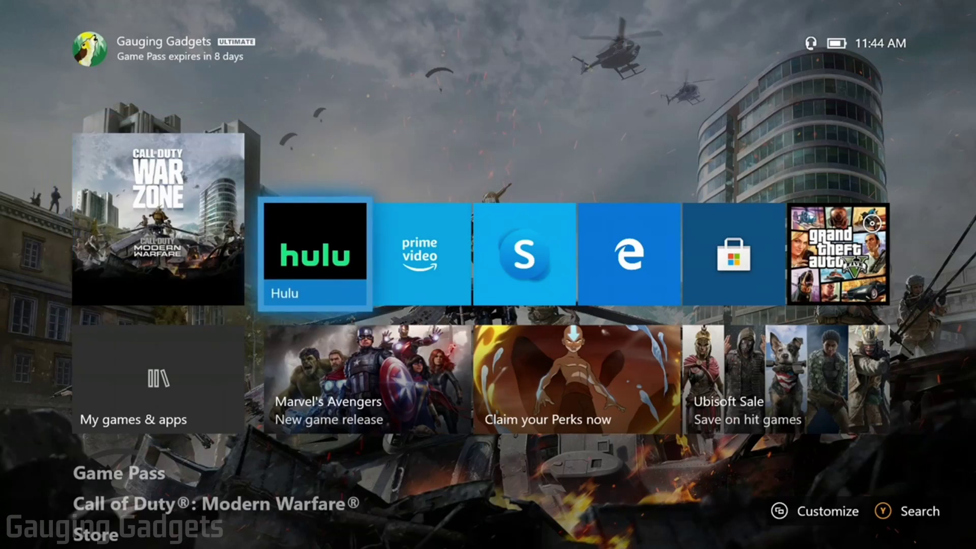
pyautogui.press('Right')
pyautogui.press('Left')
pyautogui.press('Left')
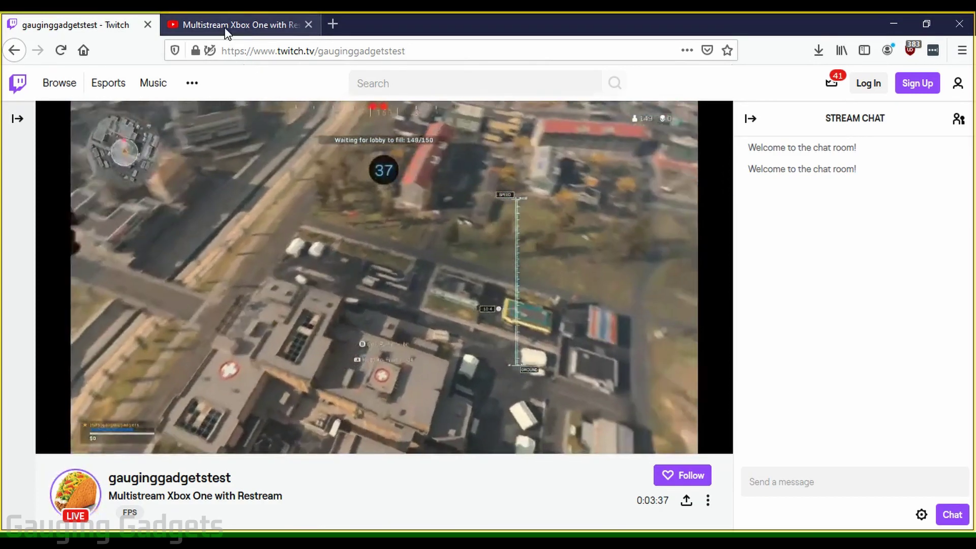
# Switch from the Twitch tab to the YouTube tab to confirm the stream is live there
pyautogui.click(227, 34)
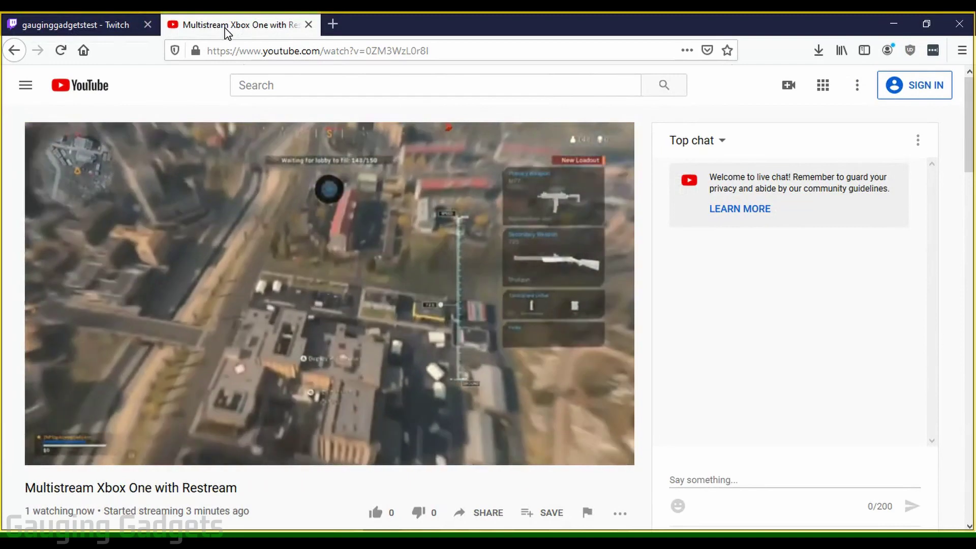